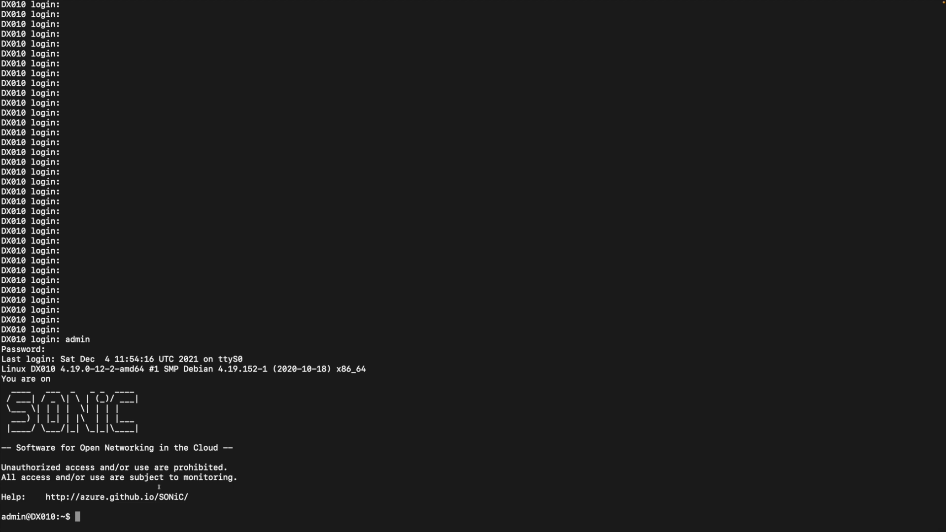
Step: List the status of all switch interfaces with show interfaces status
type("show interfaces stat")
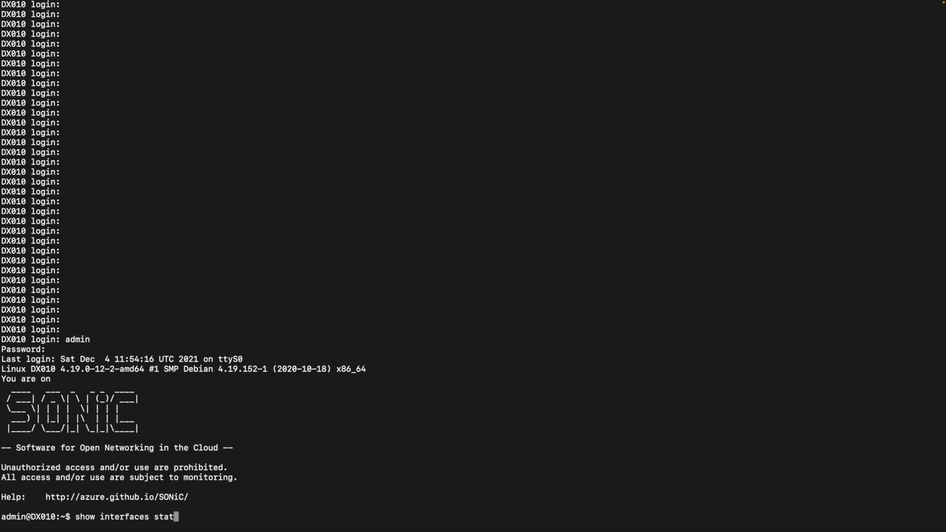
type("us")
key("Return")
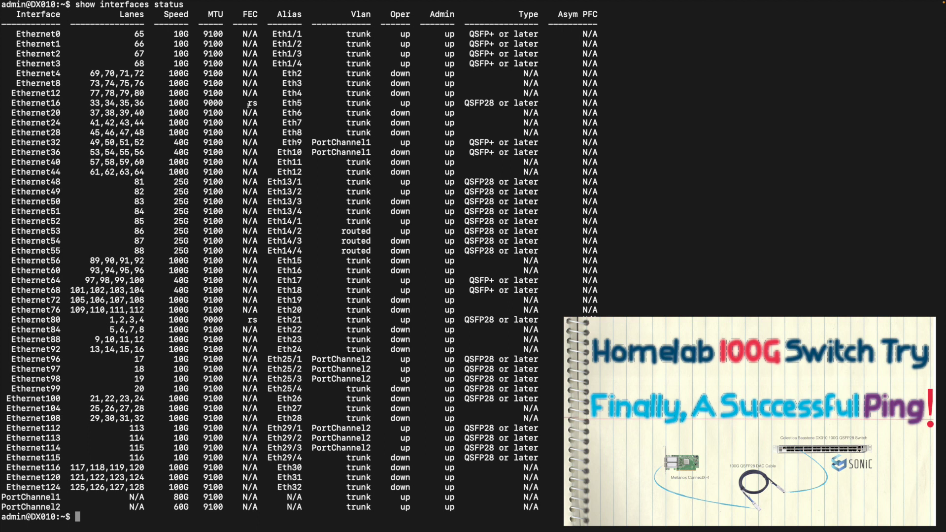
type("sudo config interface fec Ethernet16 rs")
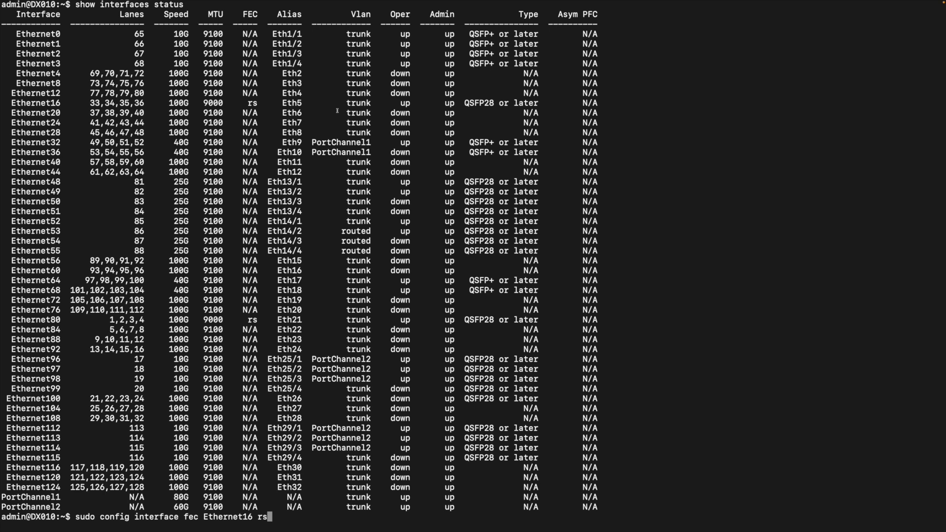
type("d")
key("BackSpace")
key("BackSpace")
key("BackSpace")
key("BackSpace")
key("BackSpace")
key("BackSpace")
key("BackSpace")
key("BackSpace")
key("BackSpace")
key("BackSpace")
key("BackSpace")
key("BackSpace")
key("BackSpace")
key("BackSpace")
key("BackSpace")
key("BackSpace")
key("BackSpace")
key("BackSpace")
key("BackSpace")
key("BackSpace")
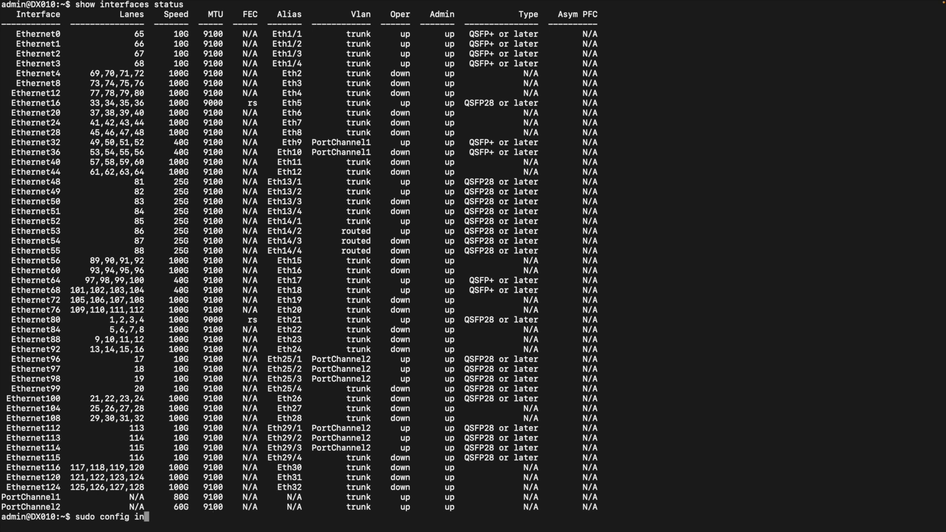
key("BackSpace")
key("BackSpace")
key("BackSpace")
key("BackSpace")
key("BackSpace")
key("BackSpace")
key("BackSpace")
key("BackSpace")
key("BackSpace")
key("BackSpace")
key("BackSpace")
key("BackSpace")
key("BackSpace")
key("BackSpace")
Step: Show the transceiver EEPROM details for Ethernet16 and highlight the specification compliance lines
key("Up")
key("Up")
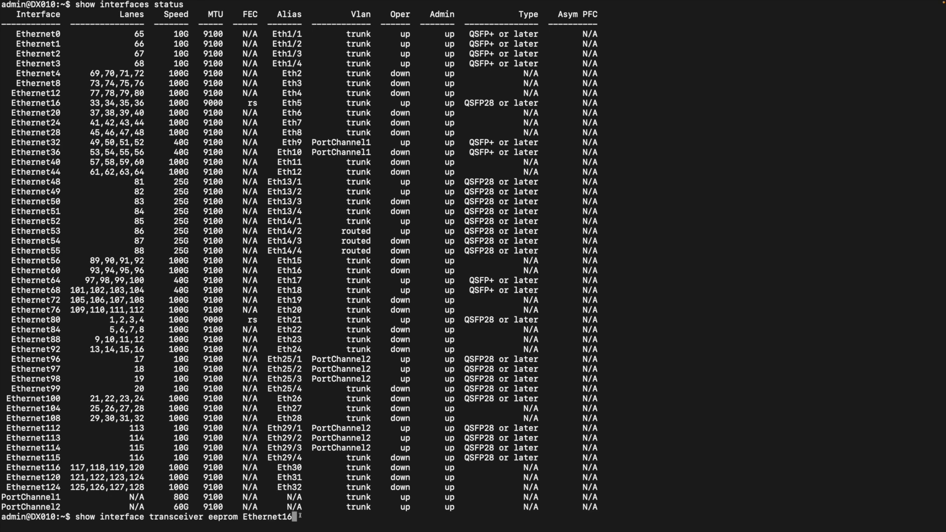
key("Return")
left_click_drag(40, 427, 422, 448)
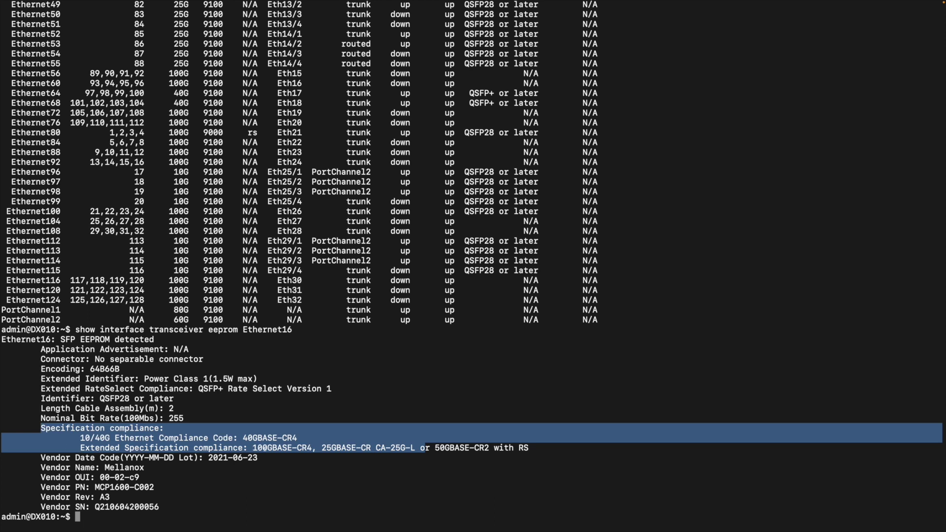
left_click_drag(535, 448, 495, 448)
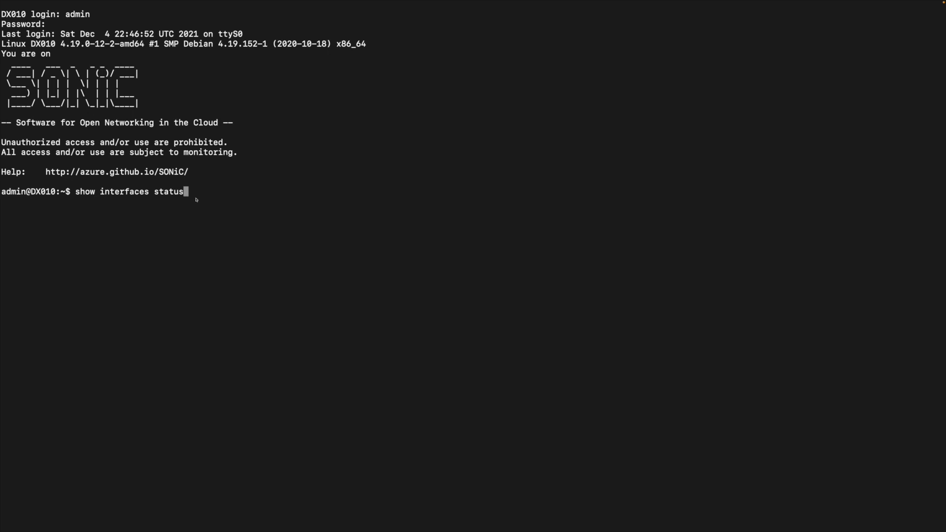
Step: List the status of all interfaces again and show the transceiver EEPROM details for Ethernet32
key("Return")
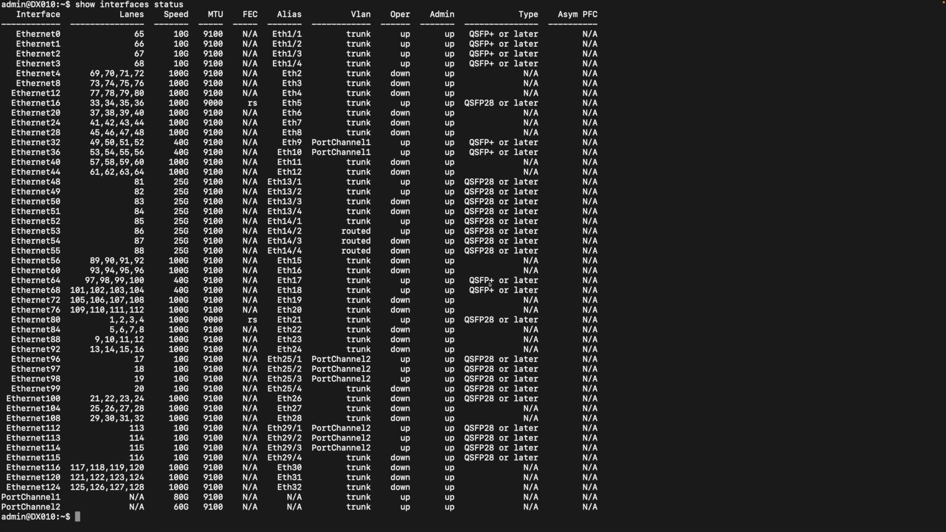
type("show interface transceiver eeprom Ethernet16")
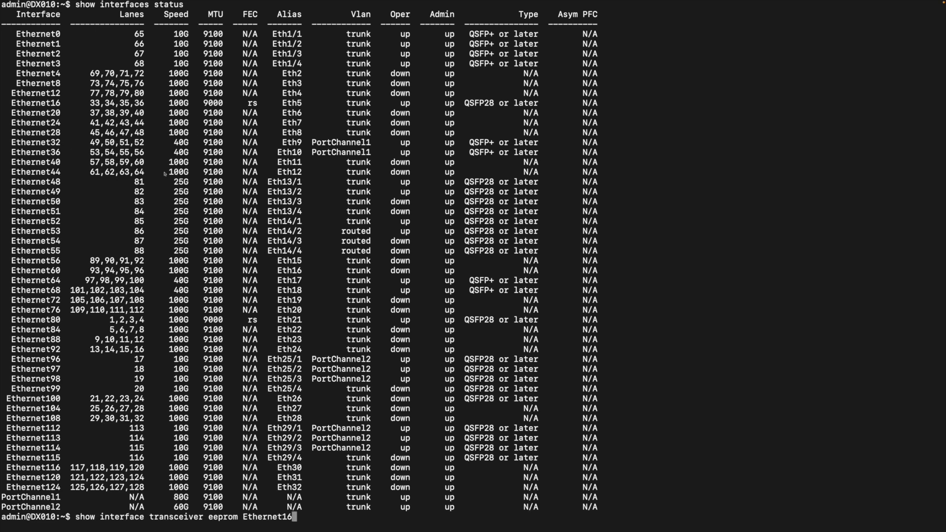
key("BackSpace")
key("BackSpace")
type("32")
key("Return")
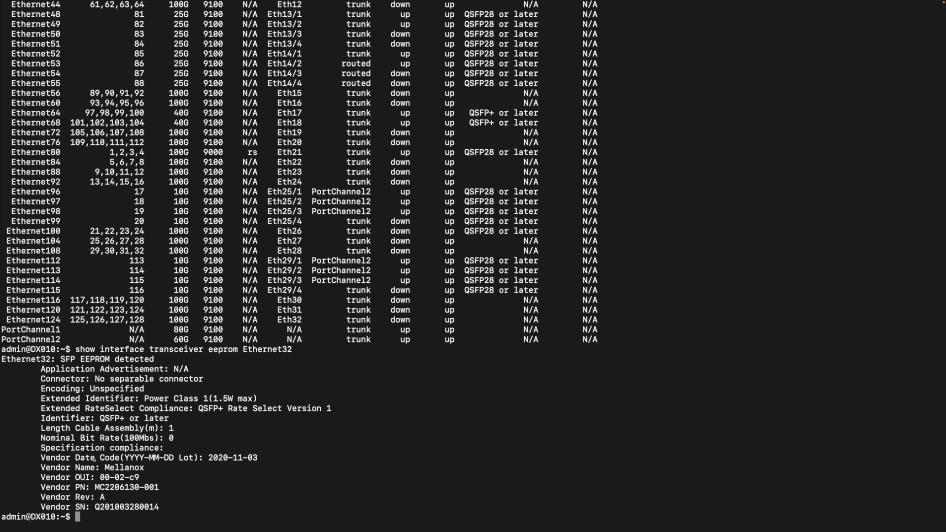
Step: Show the transceiver EEPROM details for Ethernet80
type("d")
key("BackSpace")
key("Up")
key("Up")
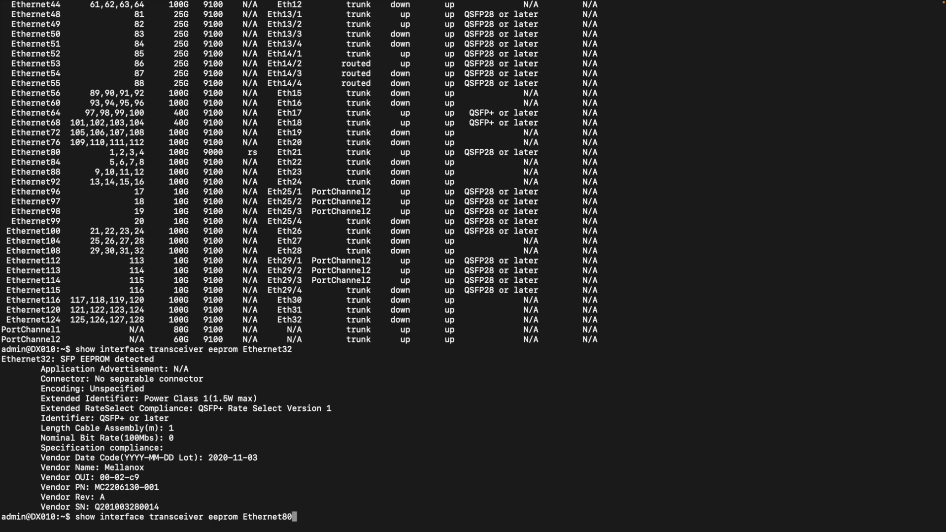
key("Return")
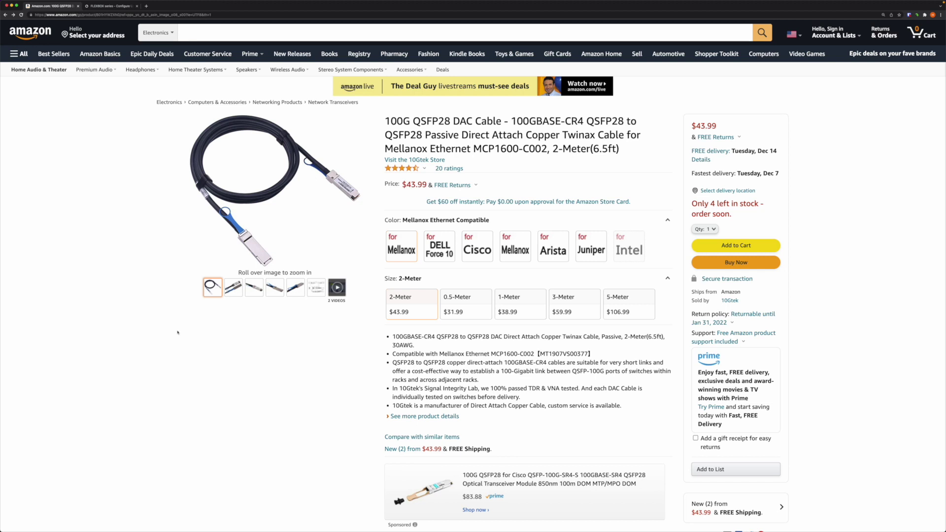
Step: In the browser, compare the vendor compatibility options of the 100G QSFP28 DAC cable and view the FLEXOPTIX FLEXBOX transceiver configurator page
mouse_move(628, 258)
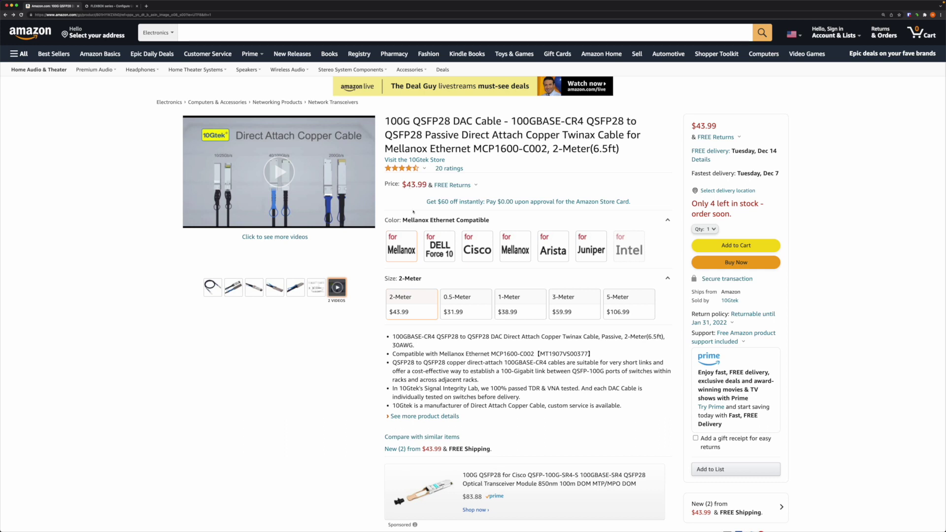
mouse_move(403, 253)
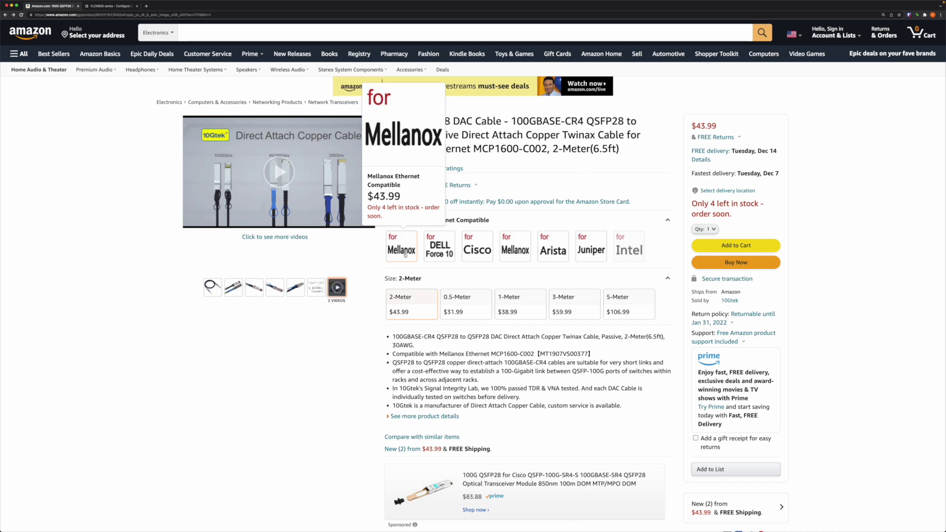
mouse_move(480, 251)
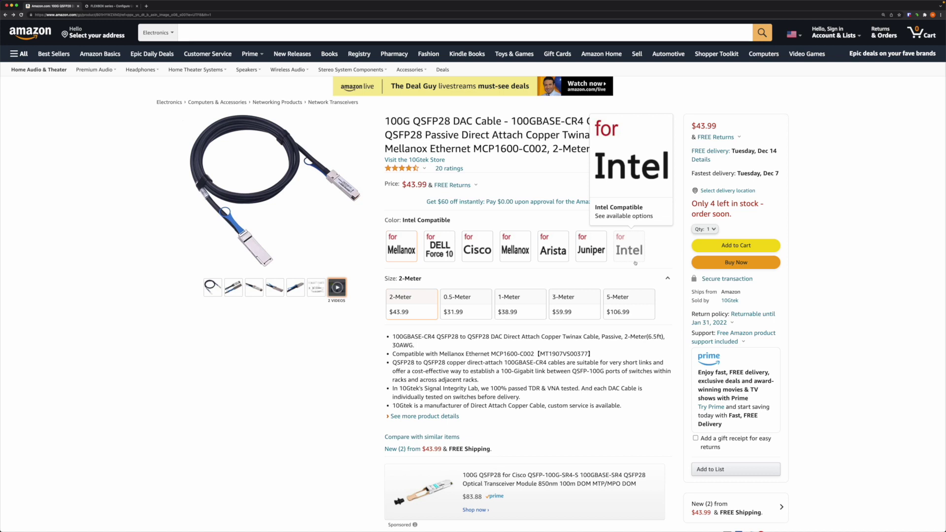
left_click(120, 7)
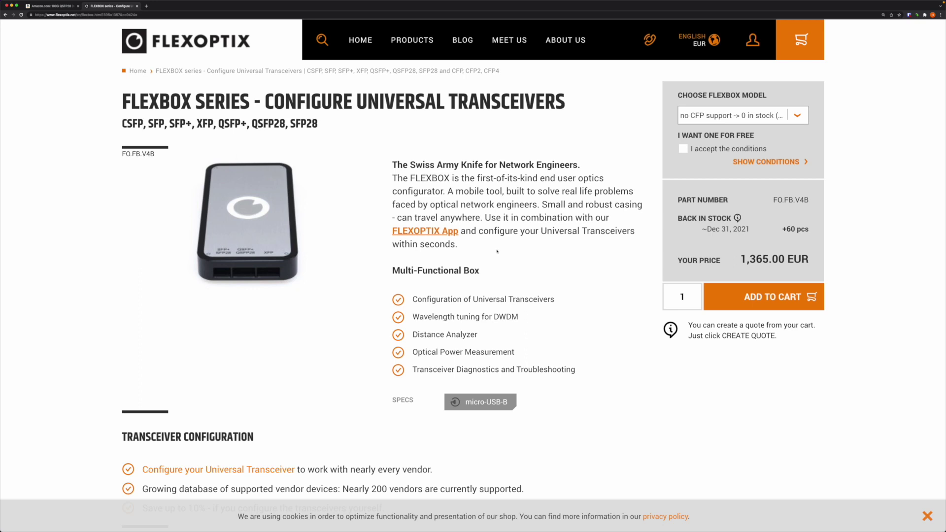
key("ctrl+shift+Tab")
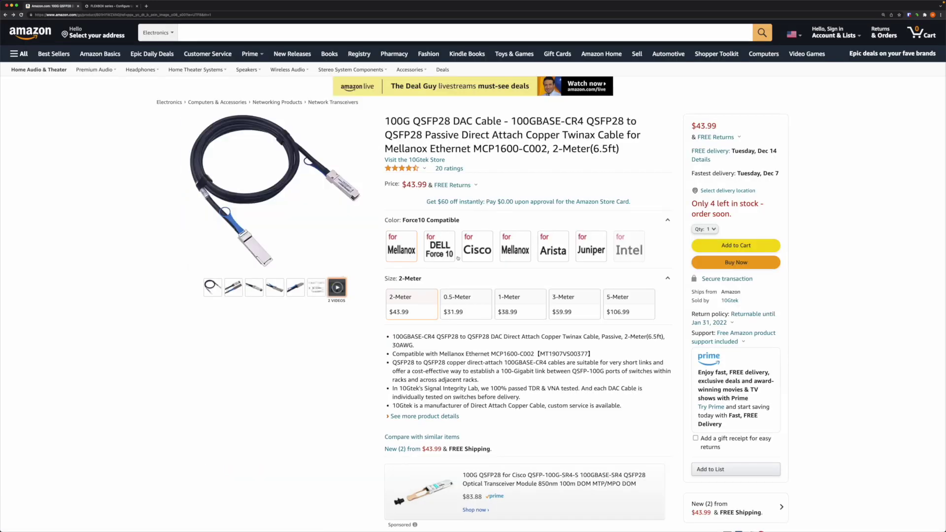
mouse_move(589, 264)
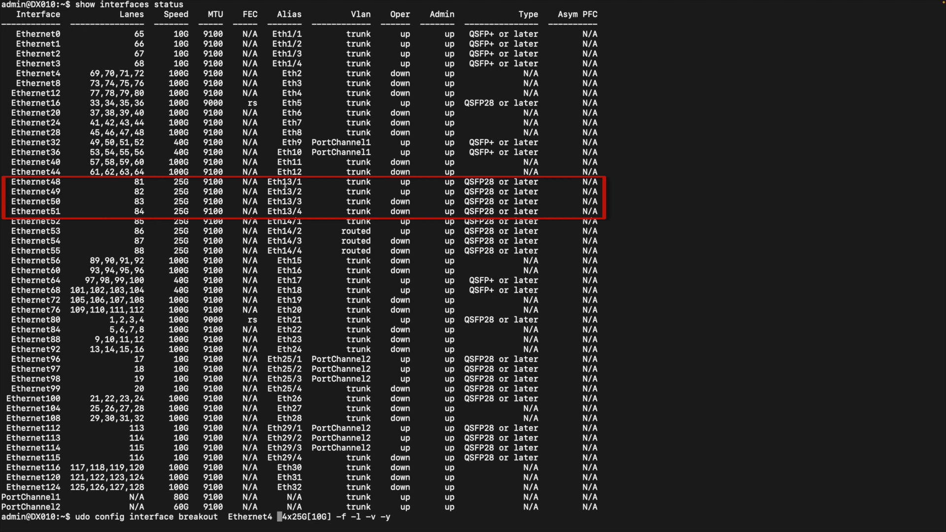
Step: Highlight the Eth13/1 to Eth13/4 rows in the interface status table and clear the pending breakout command
left_click_drag(267, 181, 301, 207)
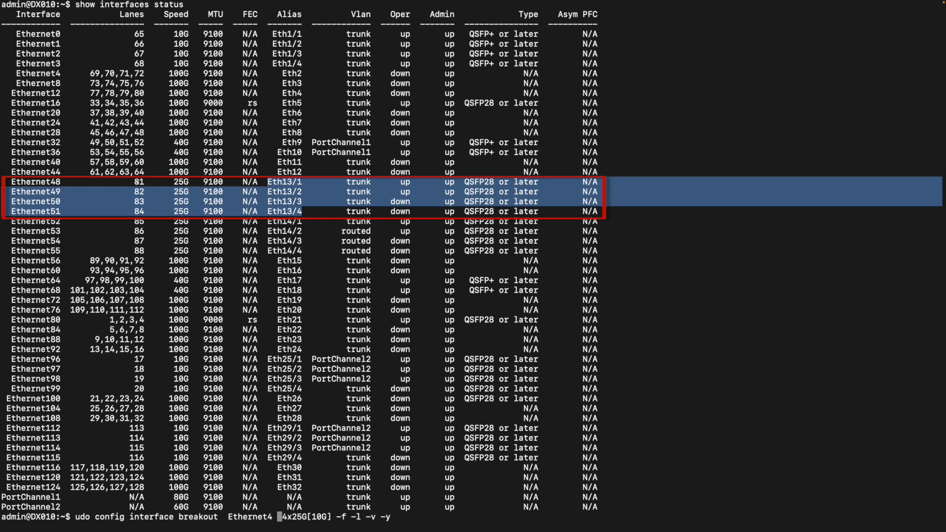
left_click(188, 182)
key("ctrl+u")
Step: Open /etc/sonic/config_db.json in vi with sudo
type("s")
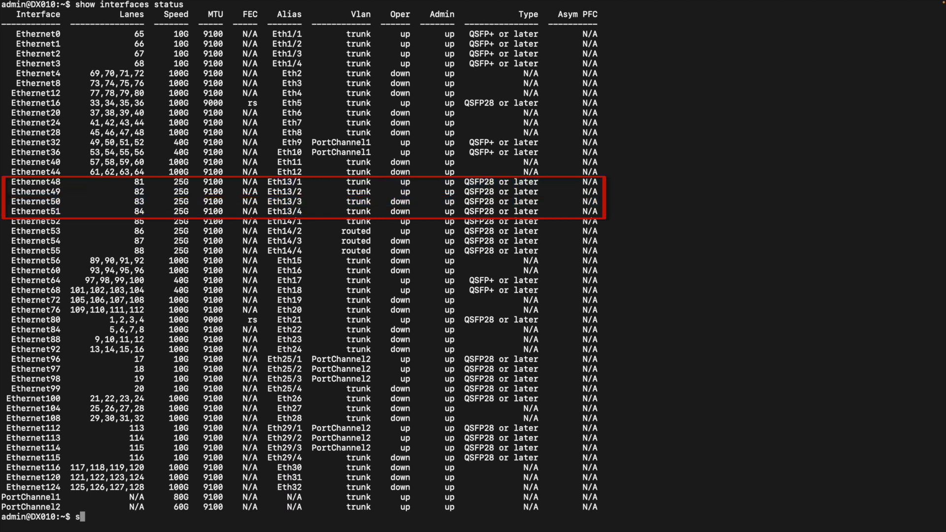
type("udo vi /")
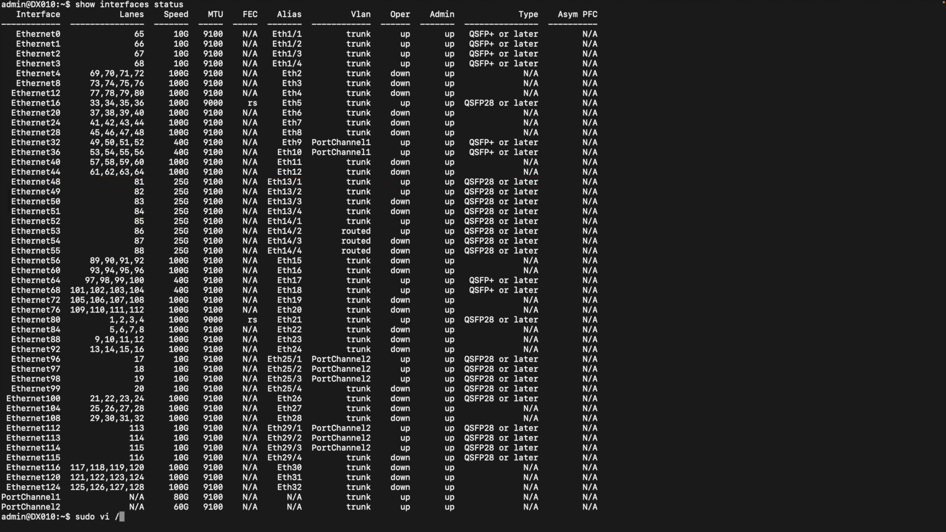
type("etc/son")
key("Tab")
type("config_db")
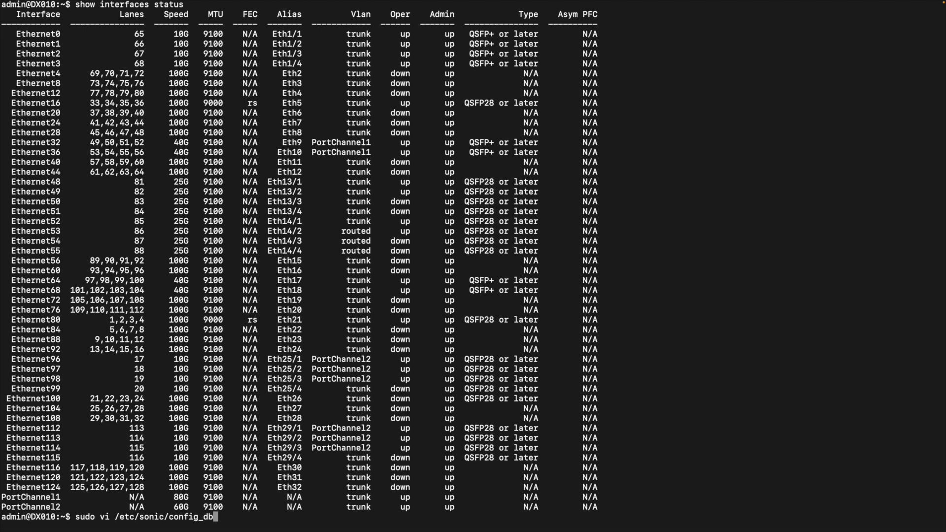
type(".json")
key("Return")
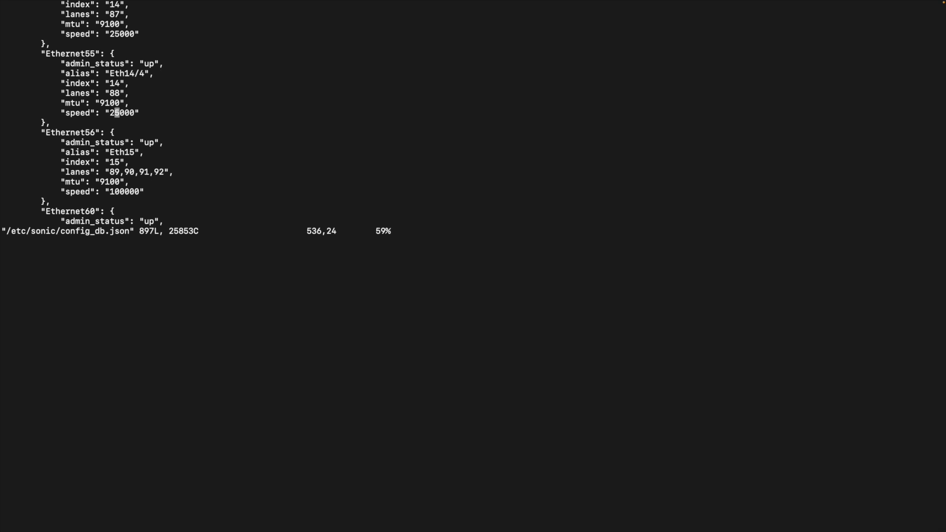
Step: Find the Ethernet40 port entry in the configuration file and highlight its whole block and its lanes value
scroll(221, 289, "up", 15)
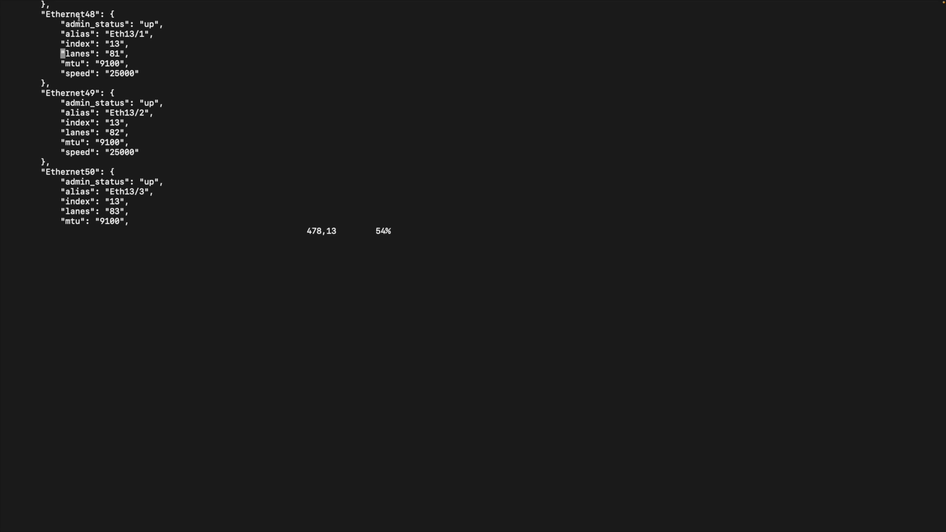
key("Up")
key("Up")
key("Up")
key("Up")
key("Up")
key("Up")
key("Up")
key("Up")
key("Up")
key("Up")
key("Up")
key("Up")
key("Up")
key("Up")
key("Up")
key("Up")
key("Up")
key("Up")
key("Up")
key("Up")
key("Up")
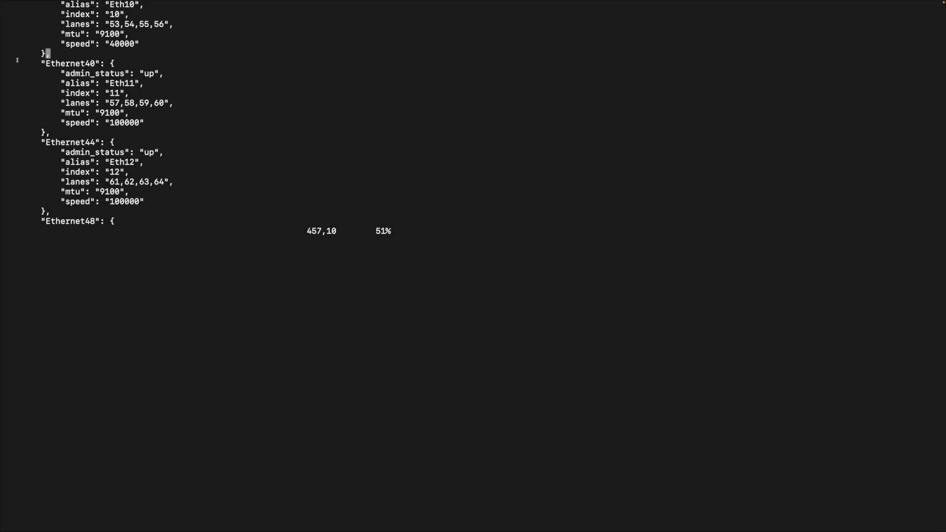
left_click_drag(54, 130, 1, 58)
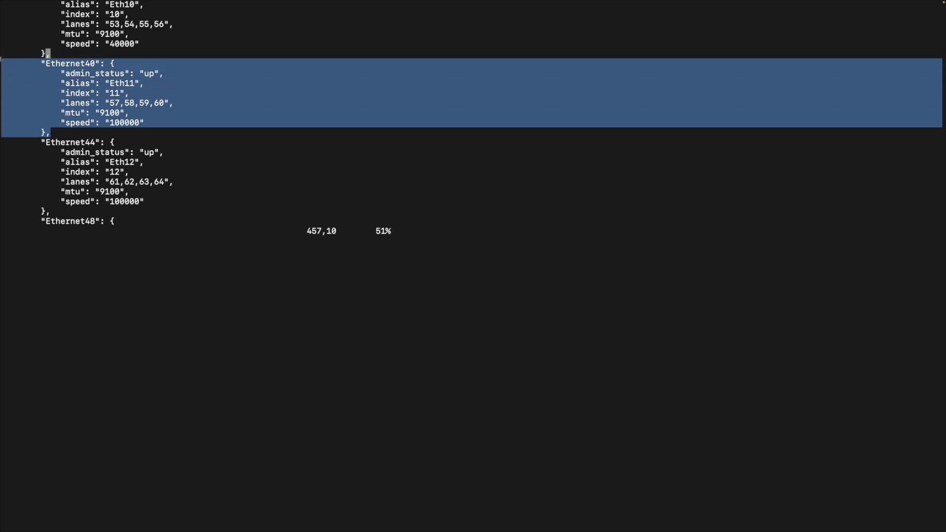
left_click(128, 102)
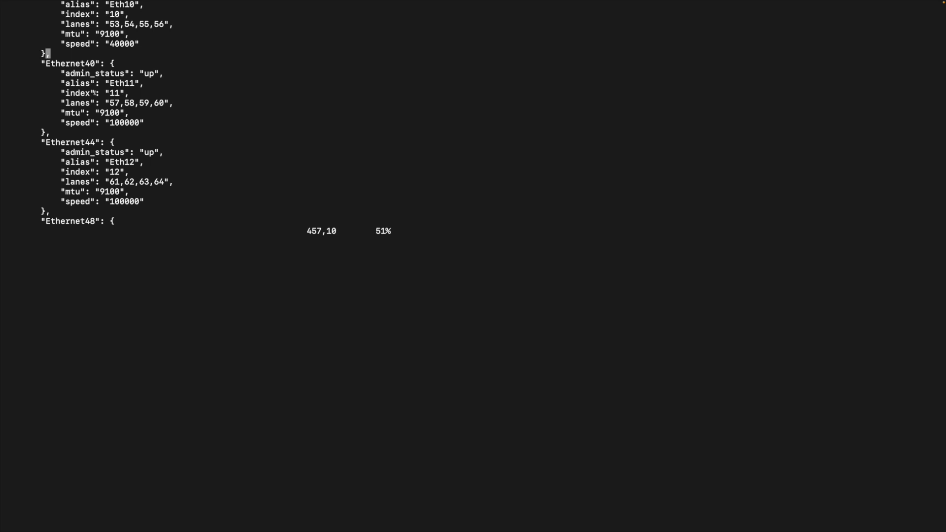
left_click_drag(110, 103, 159, 103)
left_click_drag(110, 103, 166, 103)
Step: Examine the alias, index, lanes and speed settings in the Ethernet48 and Ethernet49 breakout port entries
key("j")
key("j")
key("j")
key("j")
key("j")
key("j")
key("j")
key("j")
key("j")
key("j")
key("j")
key("j")
key("j")
key("j")
key("j")
key("j")
key("j")
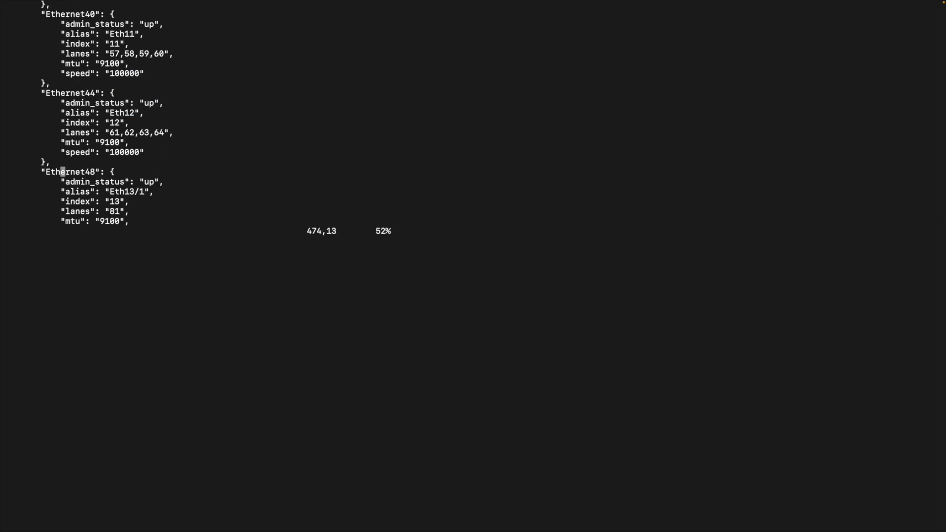
key("j")
key("j")
key("j")
key("j")
key("j")
key("j")
key("j")
key("j")
key("j")
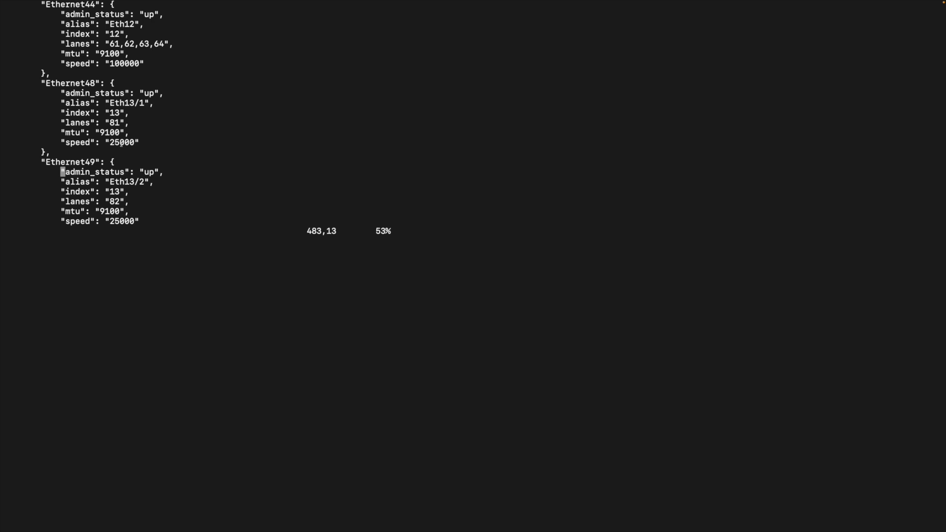
key("j")
key("j")
key("j")
key("j")
key("j")
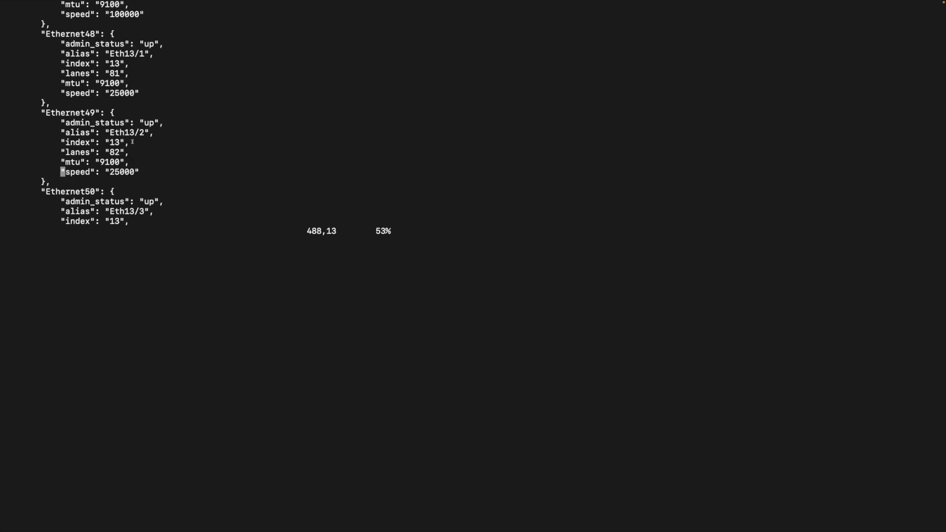
Step: Examine the Ethernet50 and Ethernet51 port entries and highlight the speed setting of Ethernet51
key("j")
key("j")
key("j")
key("j")
key("j")
key("j")
key("j")
key("j")
key("j")
key("j")
key("j")
key("j")
key("j")
key("j")
key("j")
key("j")
key("j")
key("j")
key("j")
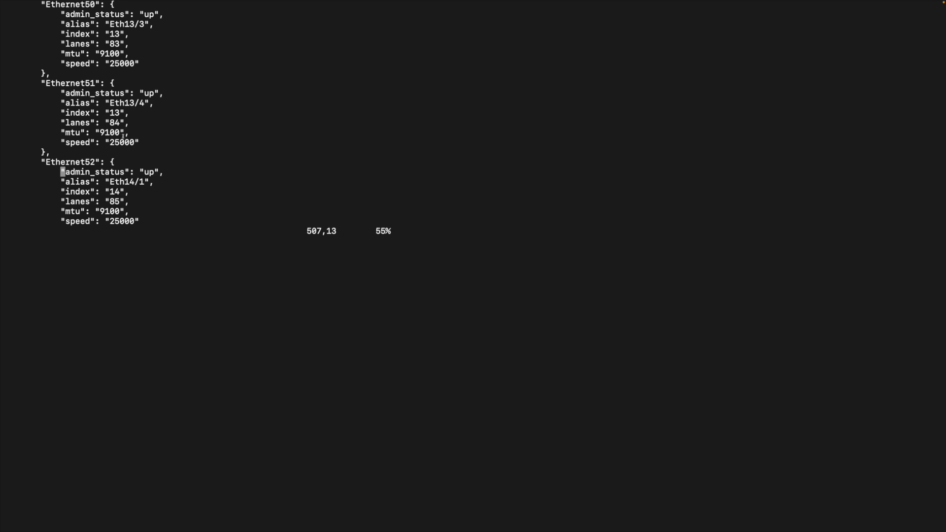
left_click_drag(65, 143, 141, 143)
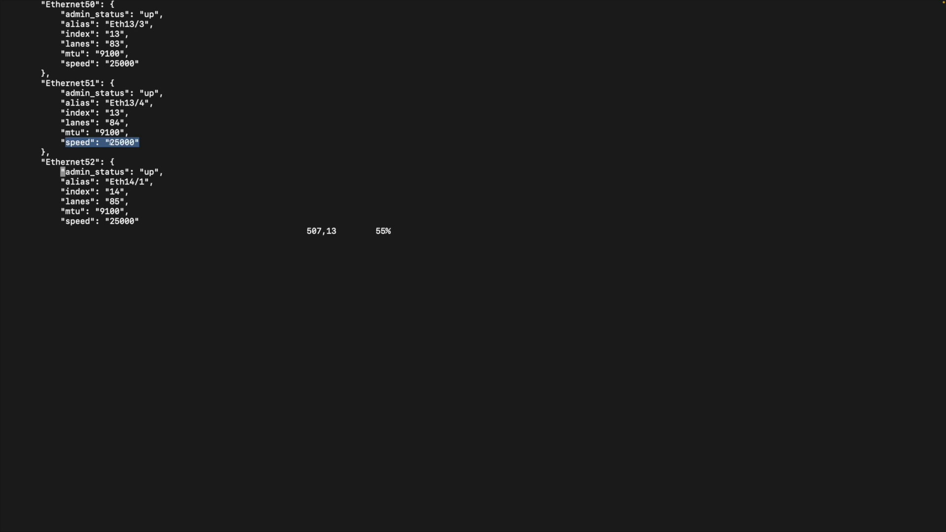
left_click(110, 142)
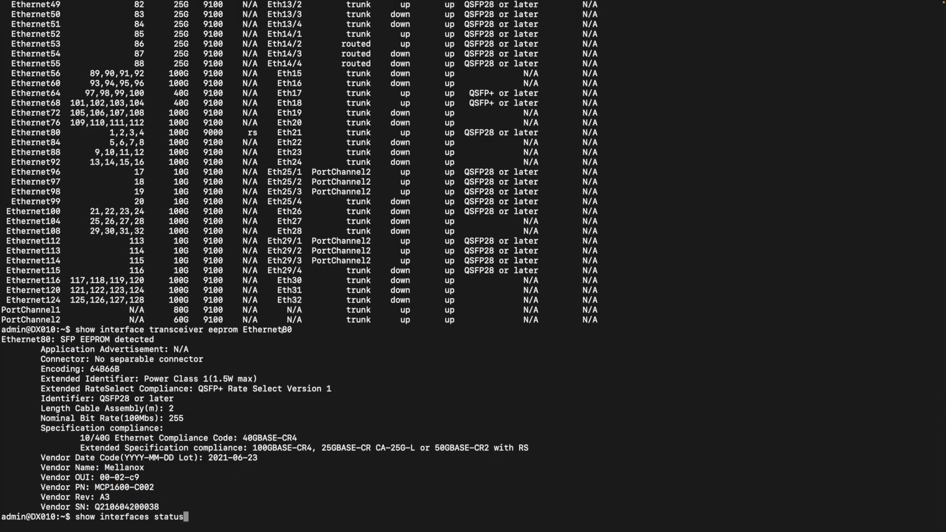
Step: Show the transceiver EEPROM details for Ethernet96
left_click_drag(283, 330, 293, 330)
key("Up")
key("BackSpace")
key("BackSpace")
type("96")
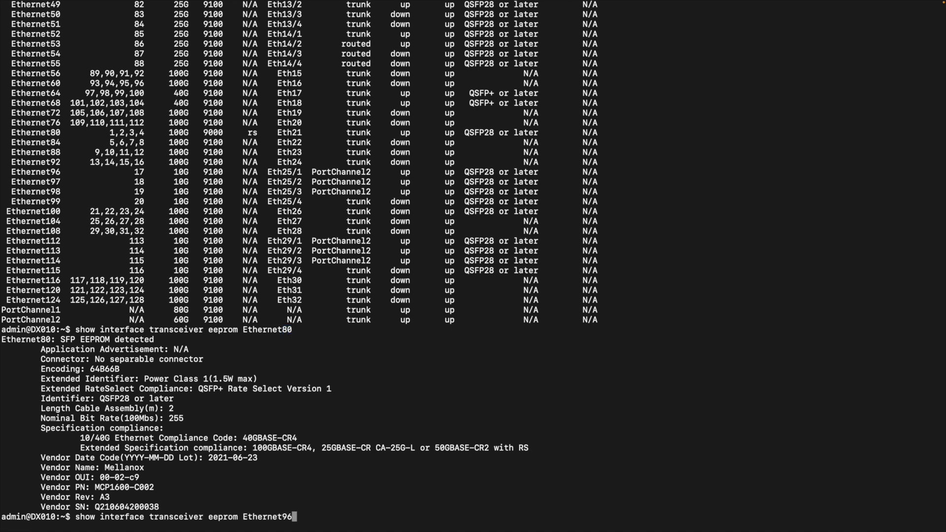
key("Return")
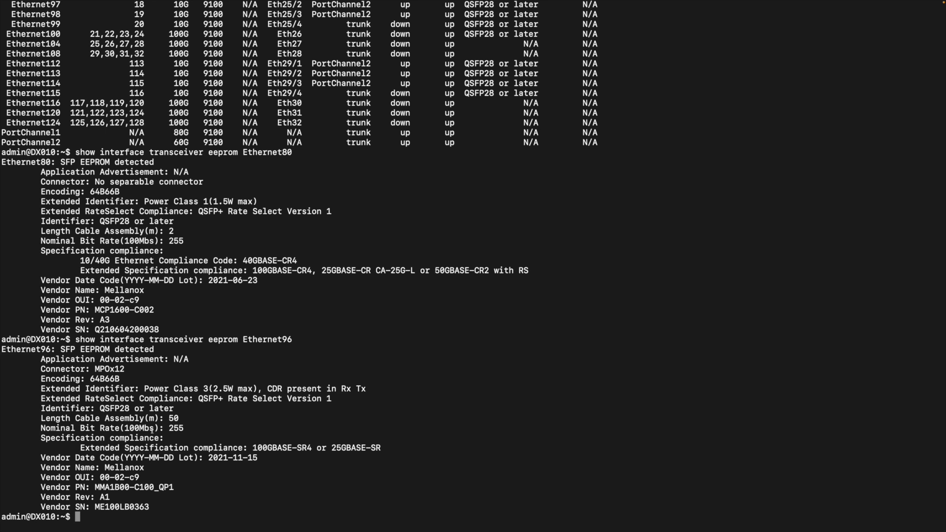
type("d")
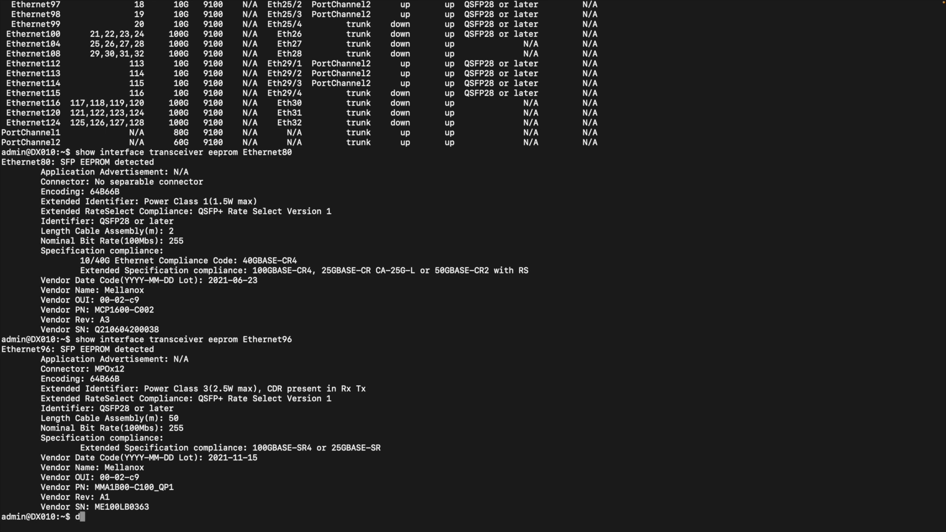